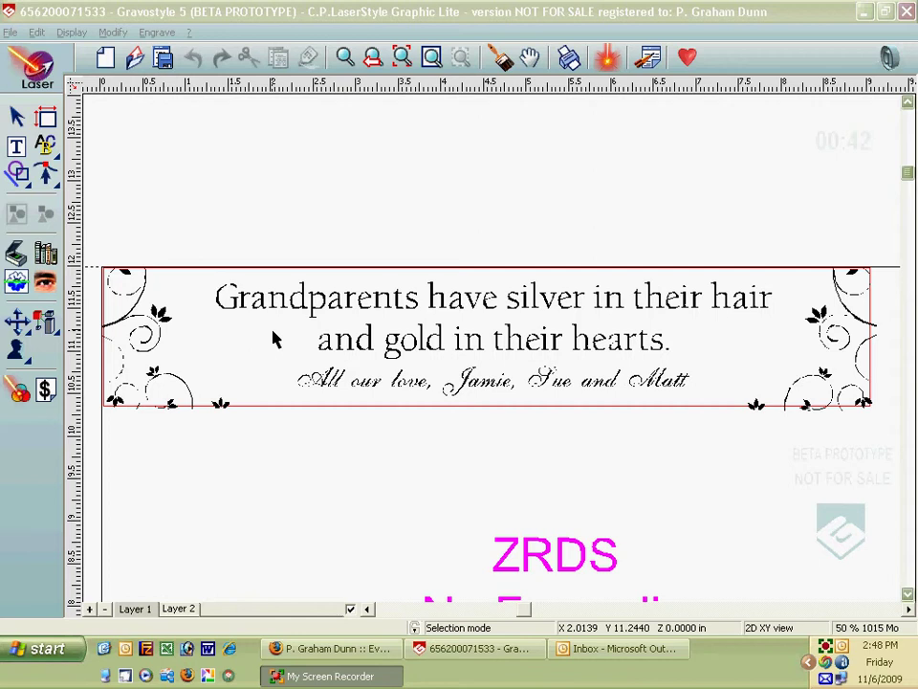
# Enter Text mode on the two-line Grandparents verse to begin editing it.
pyautogui.doubleClick(471, 302)
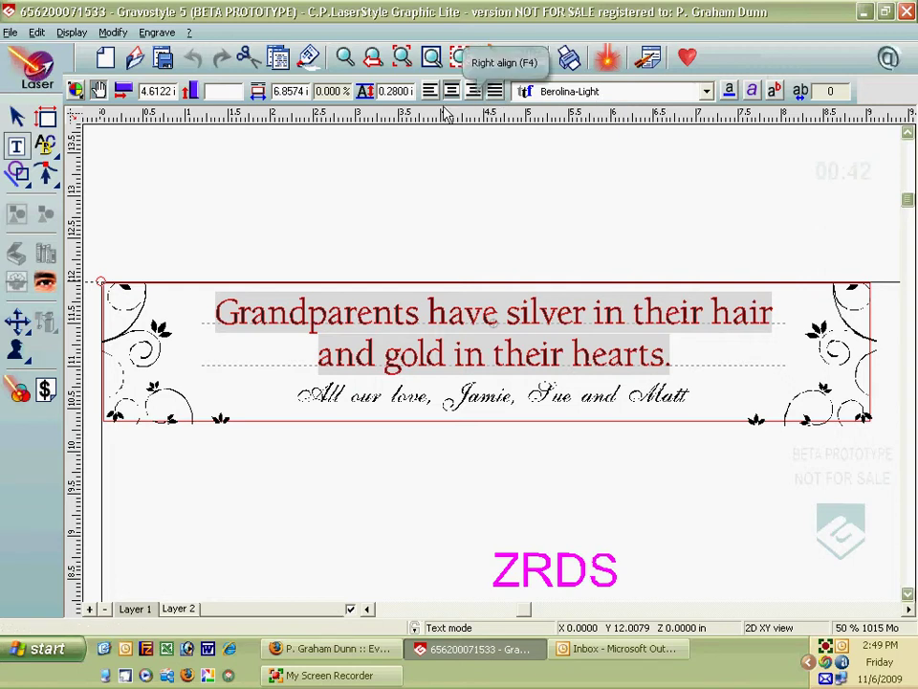
# Show the Rapido text bar and return to its font, height and width page.
pyautogui.click(77, 91)
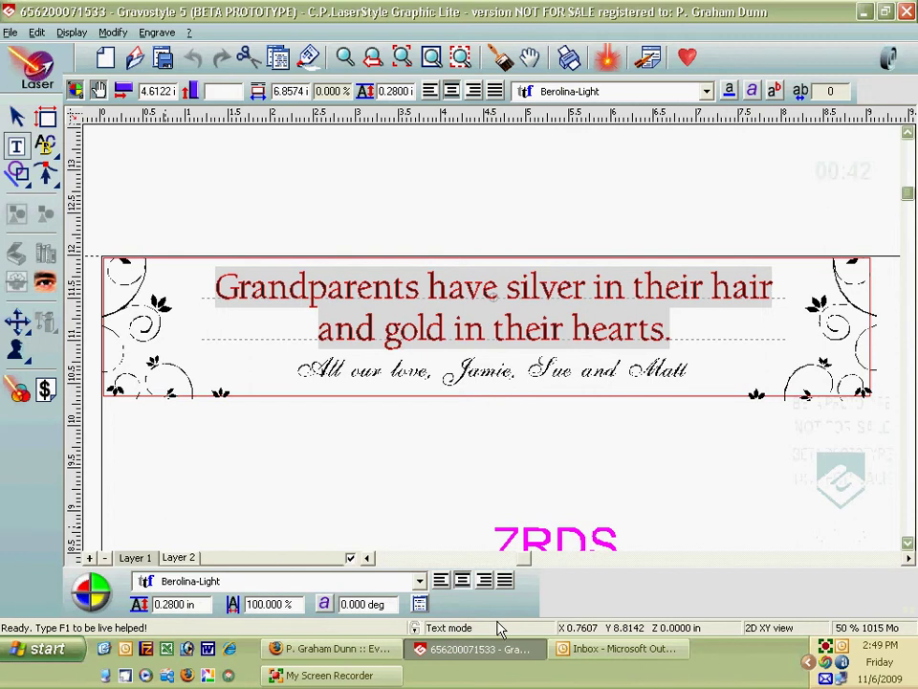
pyautogui.click(99, 600)
pyautogui.click(83, 592)
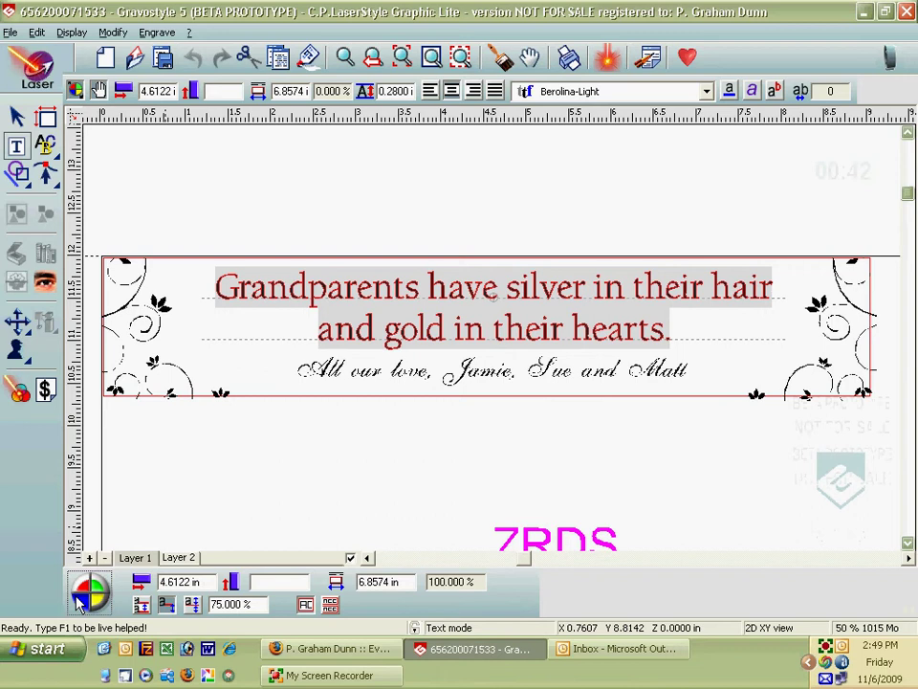
pyautogui.click(103, 593)
pyautogui.click(105, 593)
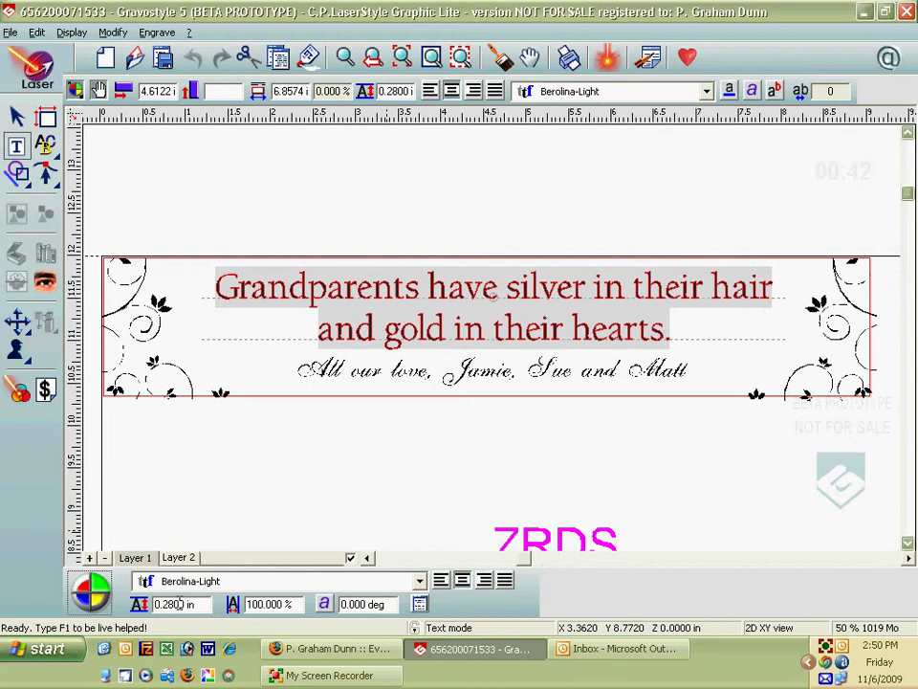
pyautogui.doubleClick(261, 603)
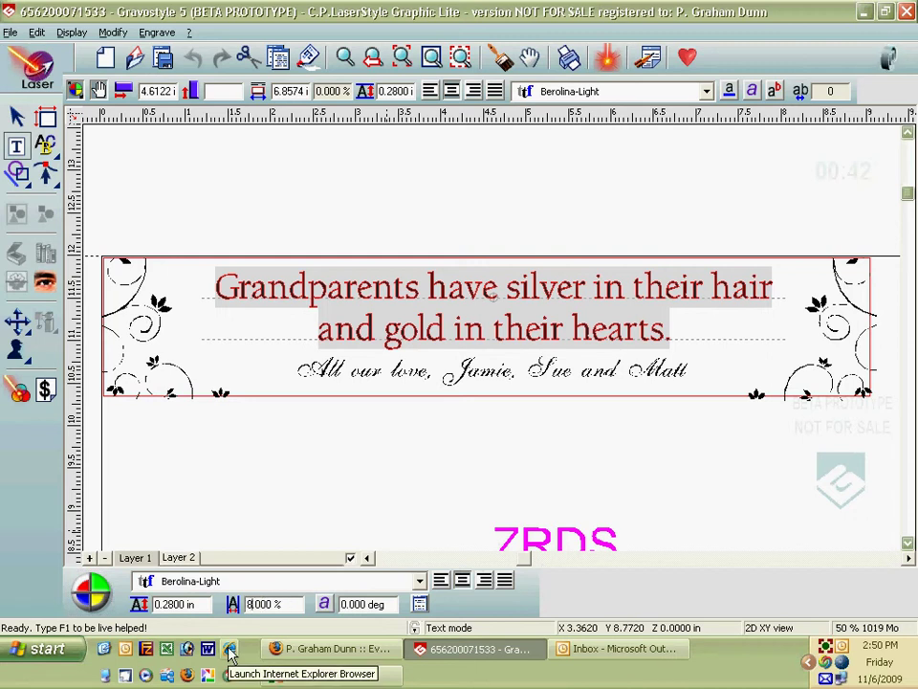
pyautogui.write('80')
pyautogui.press('Return')
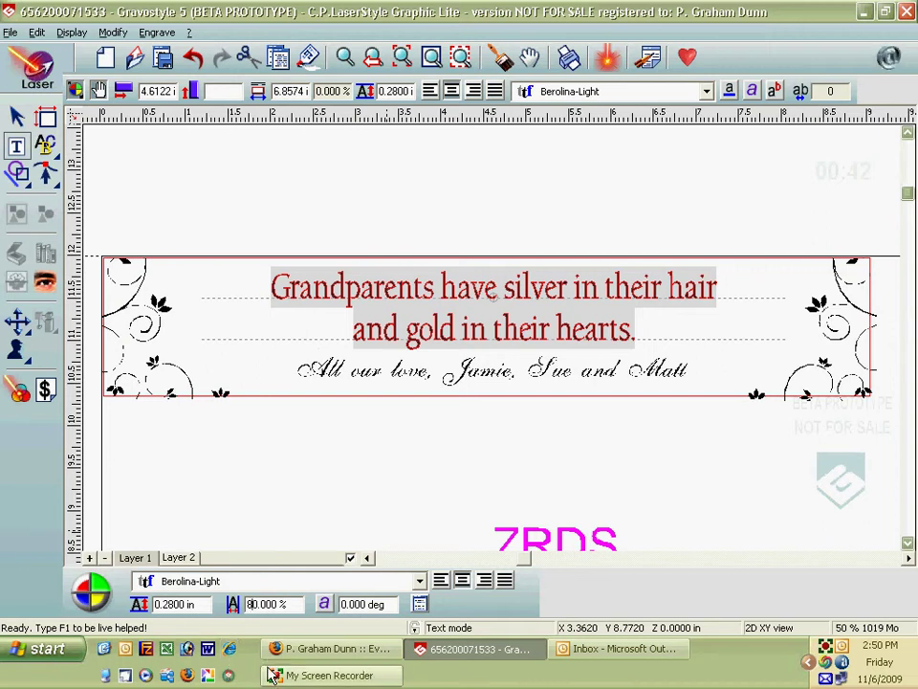
pyautogui.write('100')
pyautogui.press('Escape')
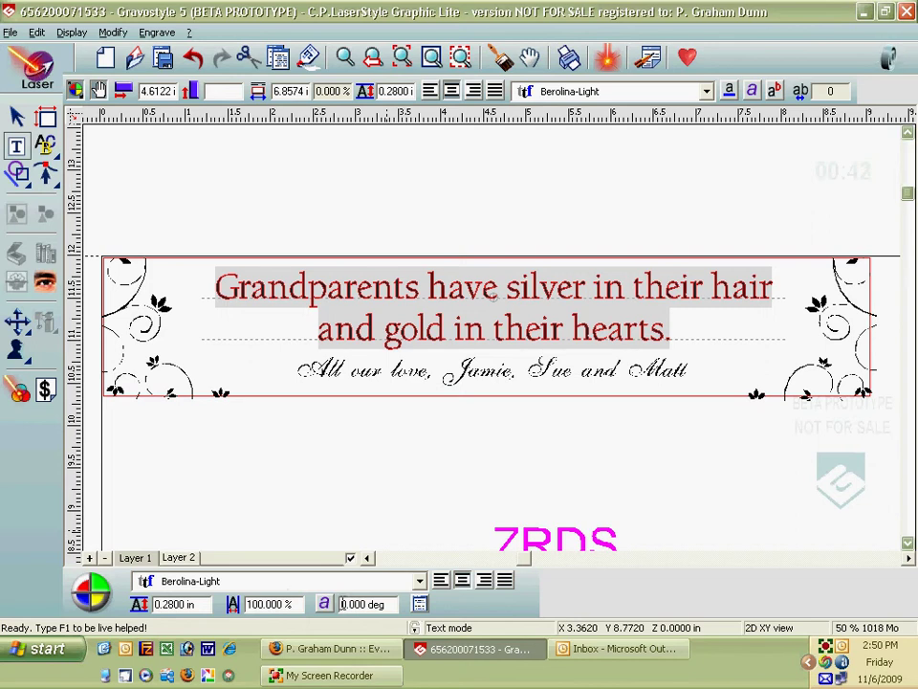
pyautogui.doubleClick(346, 603)
pyautogui.write('15')
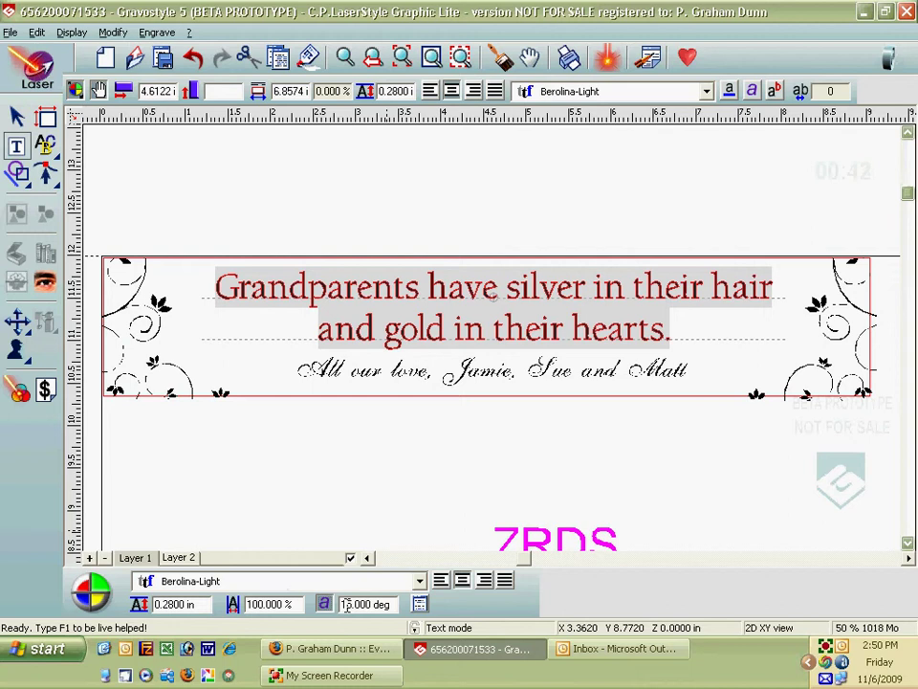
pyautogui.doubleClick(351, 603)
pyautogui.write('8')
pyautogui.press('Return')
pyautogui.write('0')
pyautogui.click(321, 615)
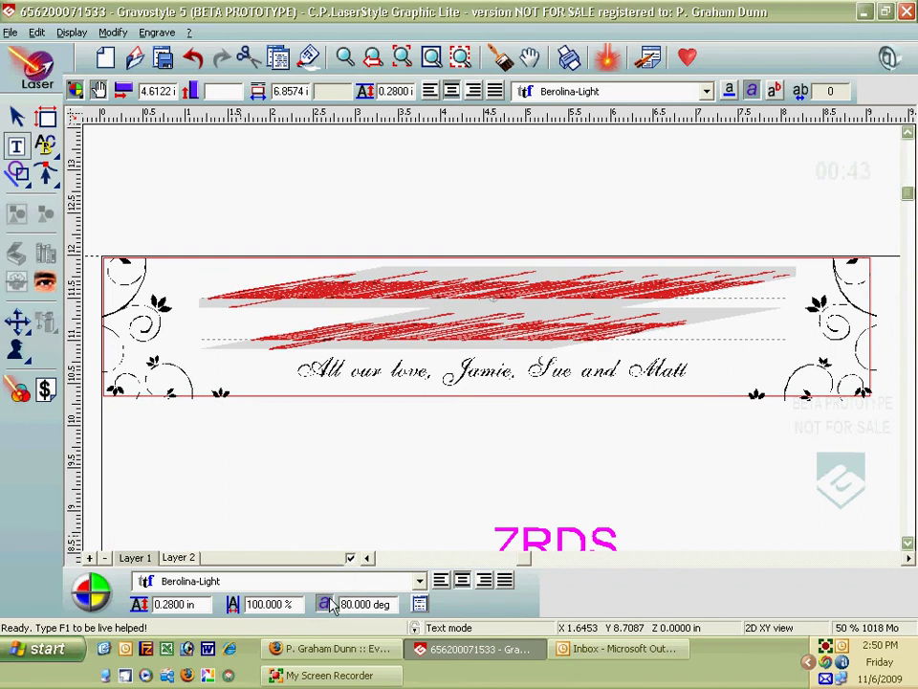
pyautogui.moveTo(353, 605); pyautogui.dragTo(315, 611)
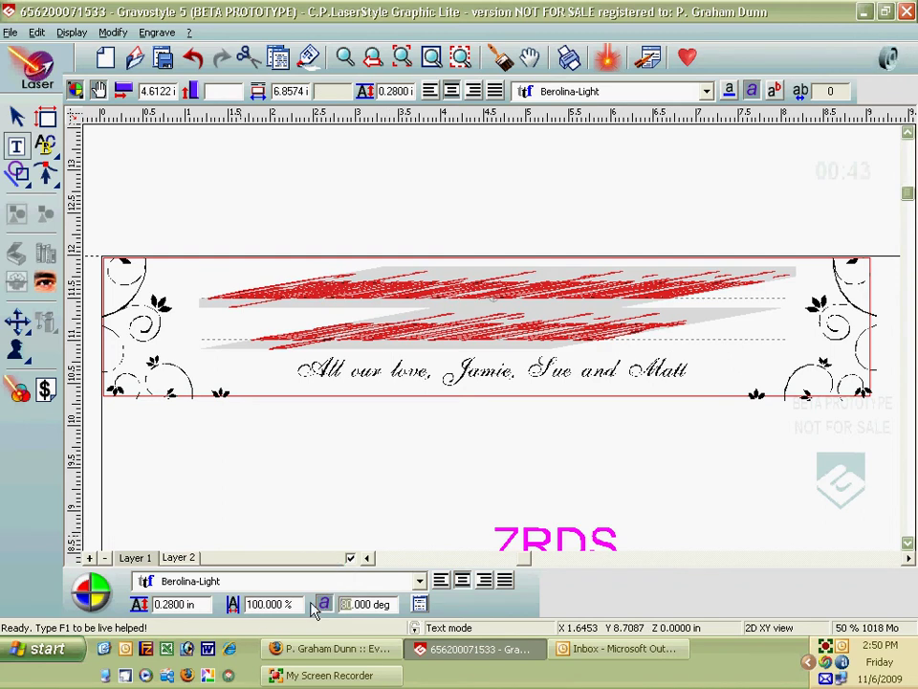
pyautogui.write('15')
pyautogui.click(323, 605)
pyautogui.click(326, 605)
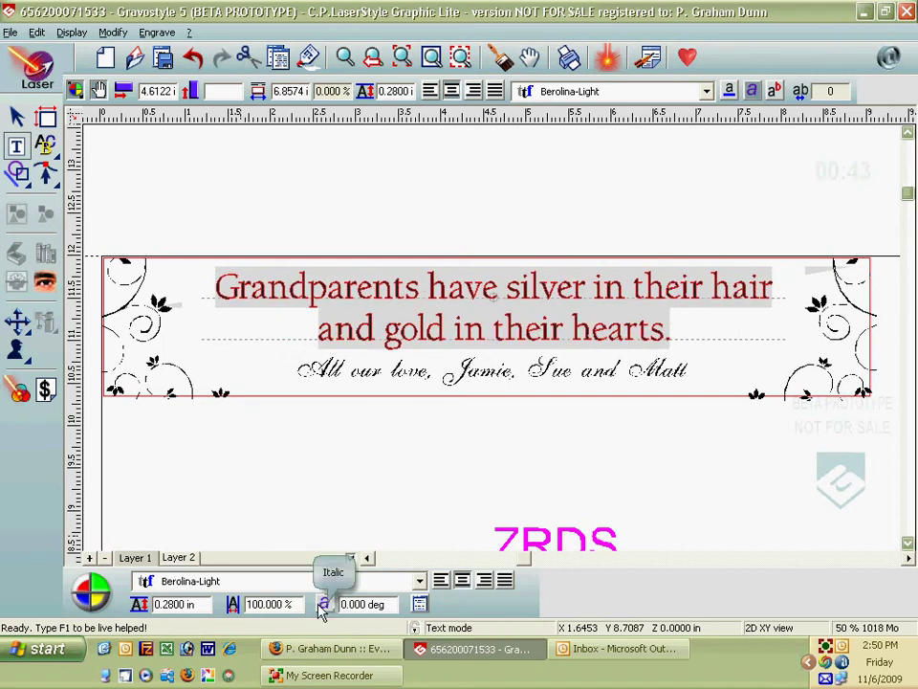
# Browse through the special character list, then close it.
pyautogui.click(420, 604)
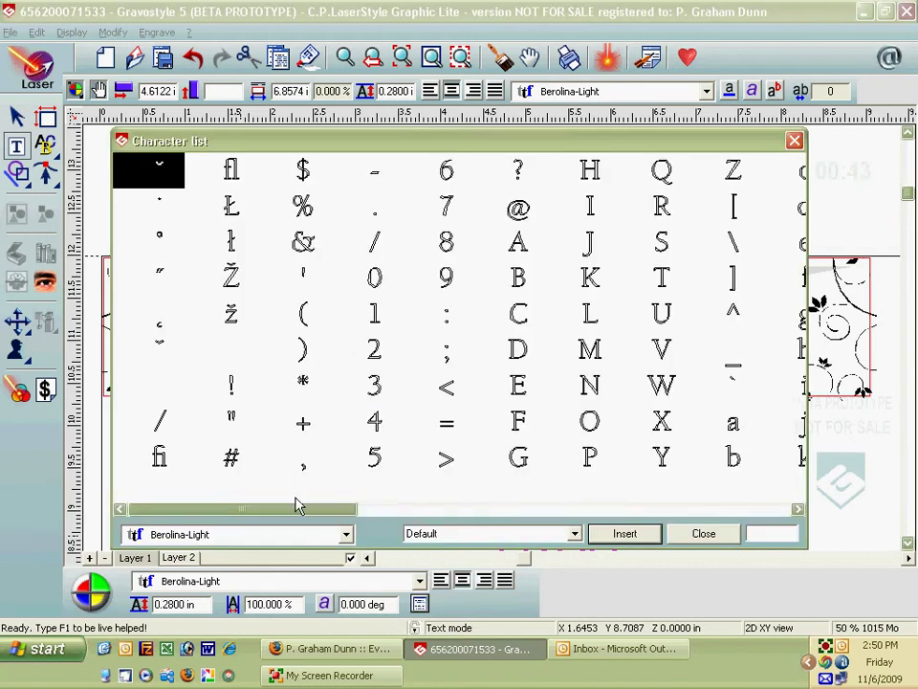
pyautogui.click(519, 512)
pyautogui.click(519, 512)
pyautogui.click(704, 533)
# Replace the e in 'hearts' with an accented é from the character list.
pyautogui.click(691, 287)
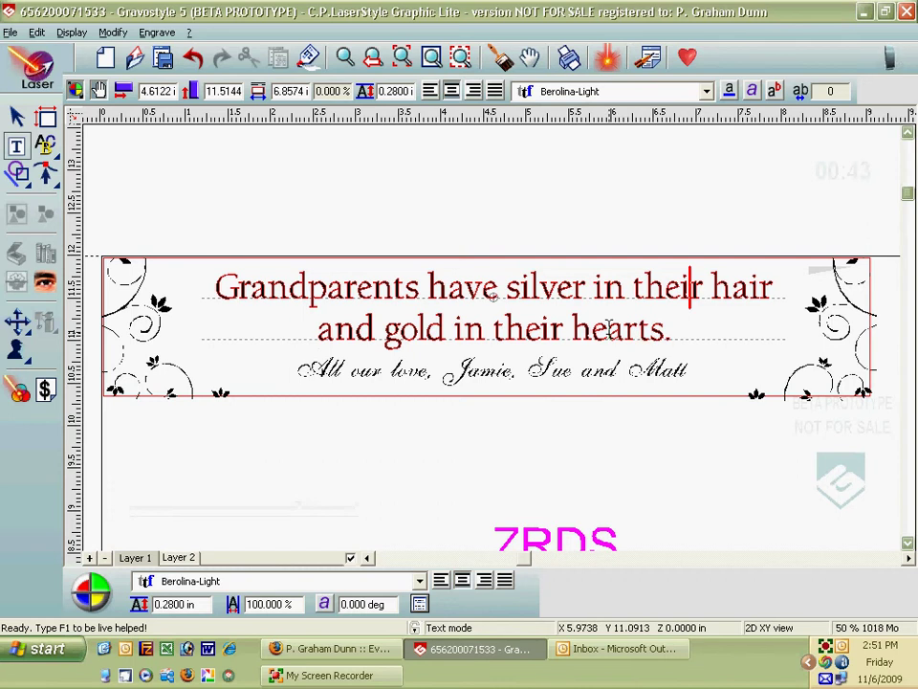
pyautogui.moveTo(594, 328); pyautogui.dragTo(606, 328)
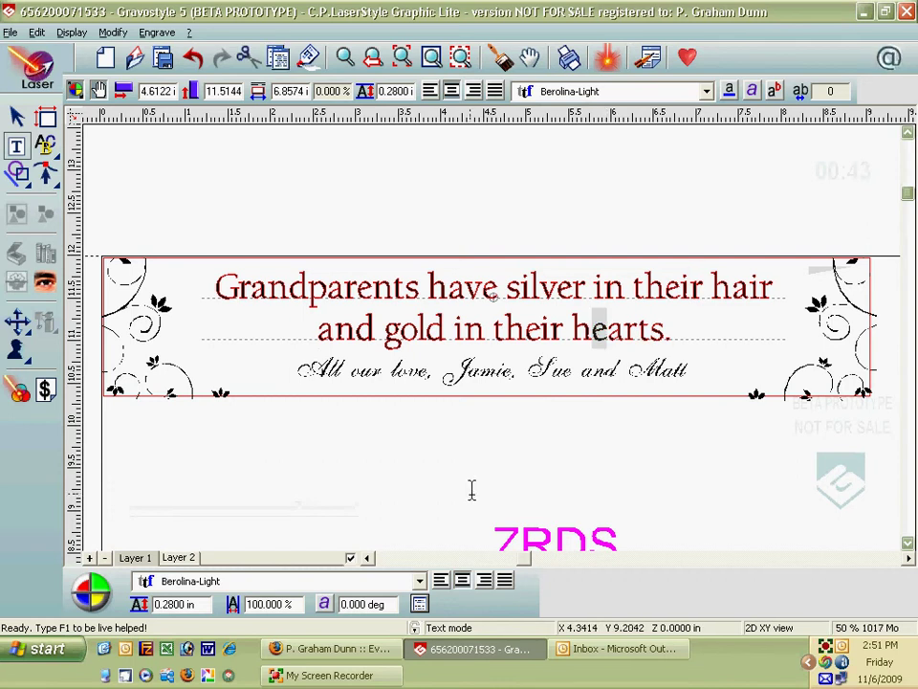
pyautogui.click(419, 604)
pyautogui.moveTo(287, 513); pyautogui.dragTo(666, 518)
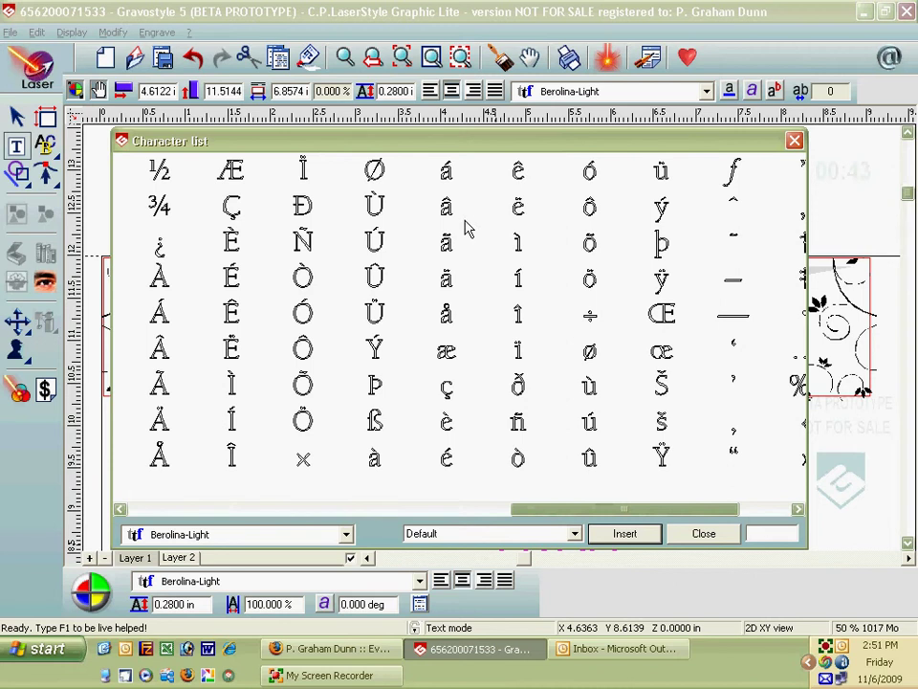
pyautogui.click(447, 463)
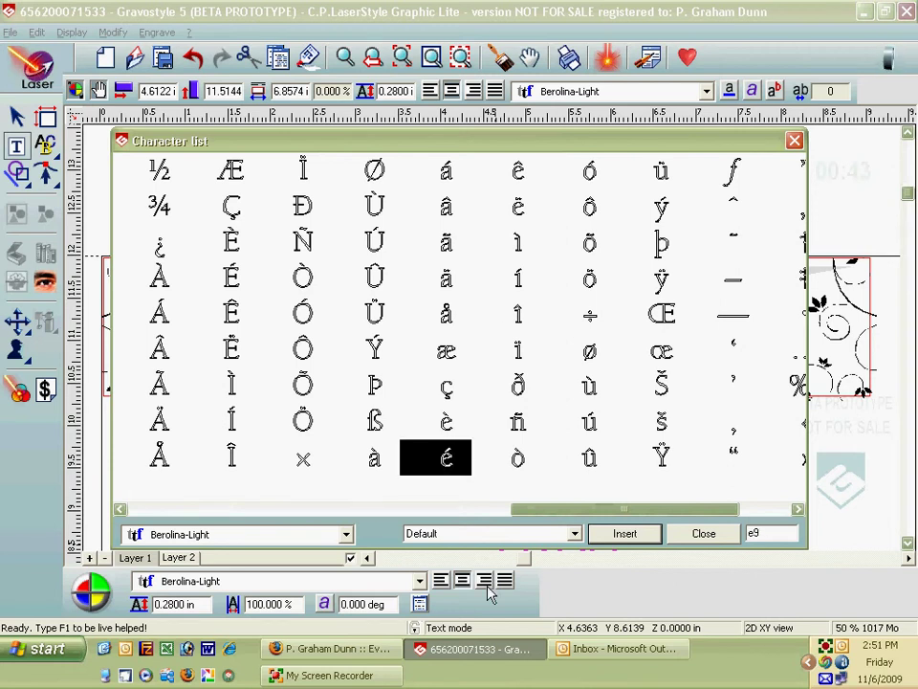
pyautogui.click(643, 540)
pyautogui.click(703, 538)
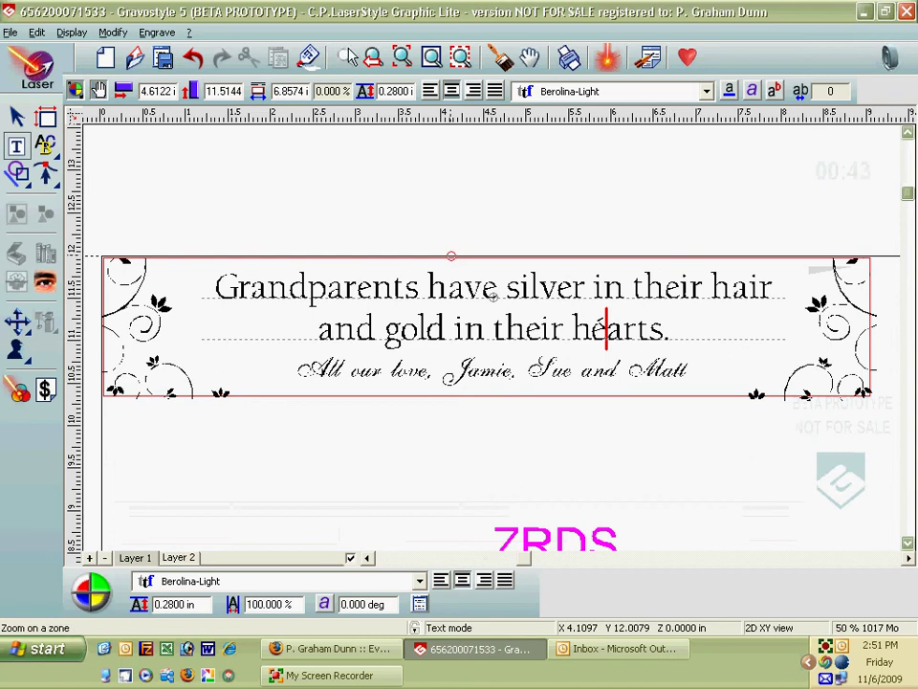
# Check the é in héarts up close, then show the full page with angle and spacing settings.
pyautogui.moveTo(459, 251); pyautogui.dragTo(466, 359)
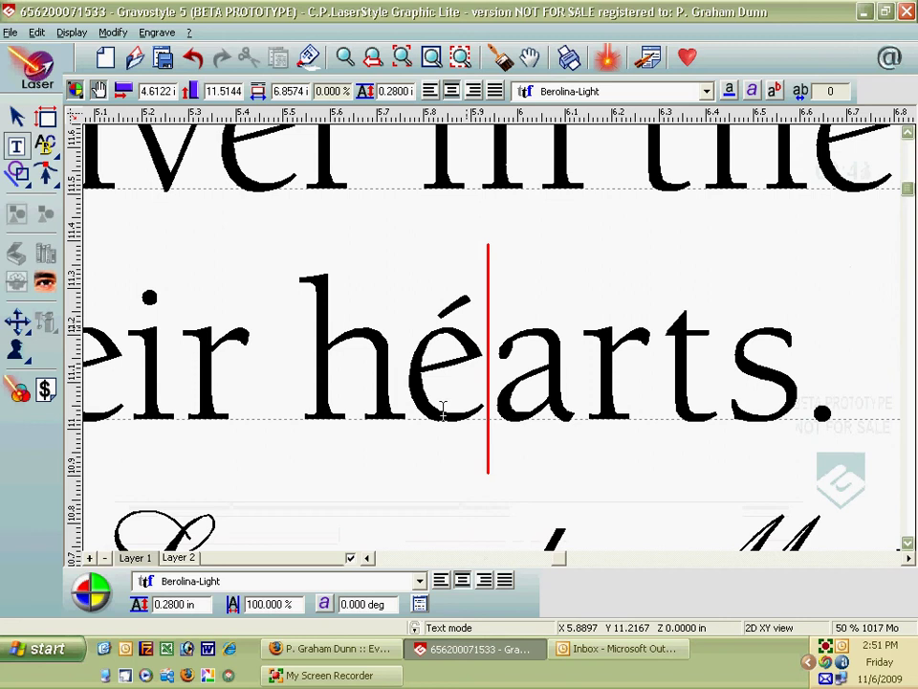
pyautogui.click(403, 59)
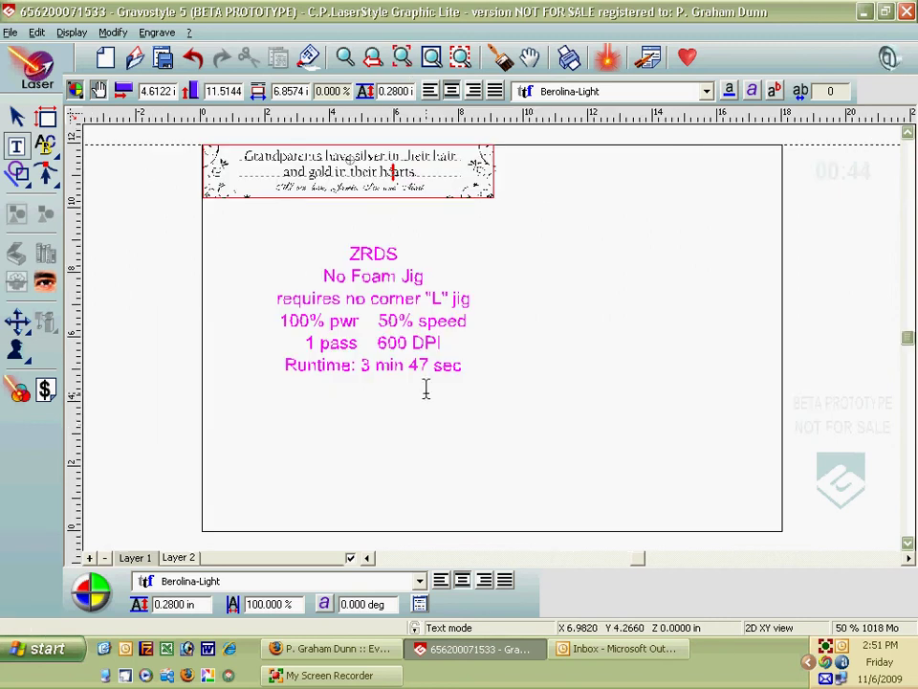
pyautogui.click(101, 600)
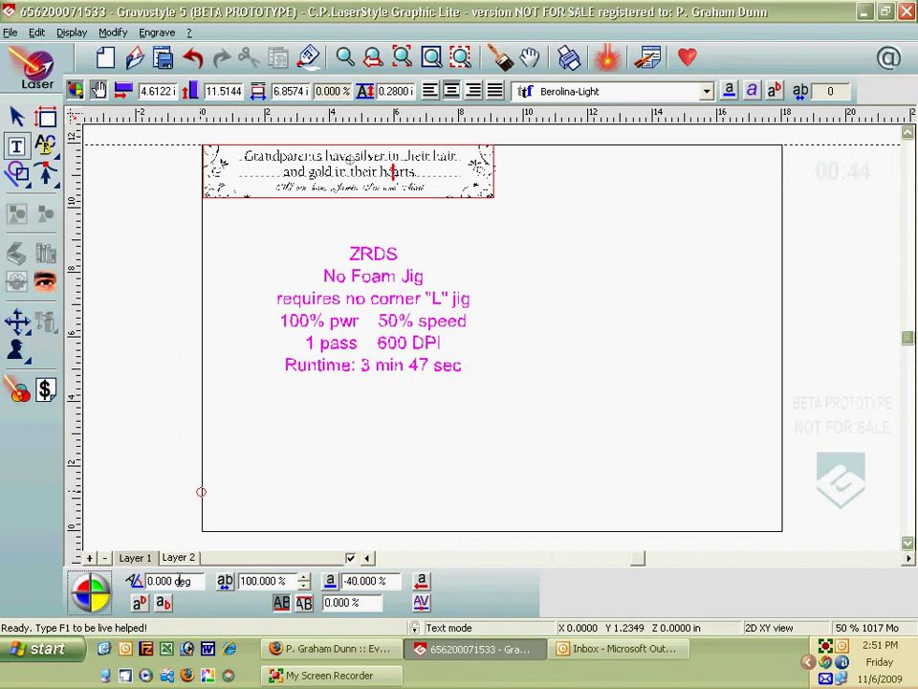
# Zoom on the banner and tilt every character of both verse lines by 25 degrees.
pyautogui.click(346, 58)
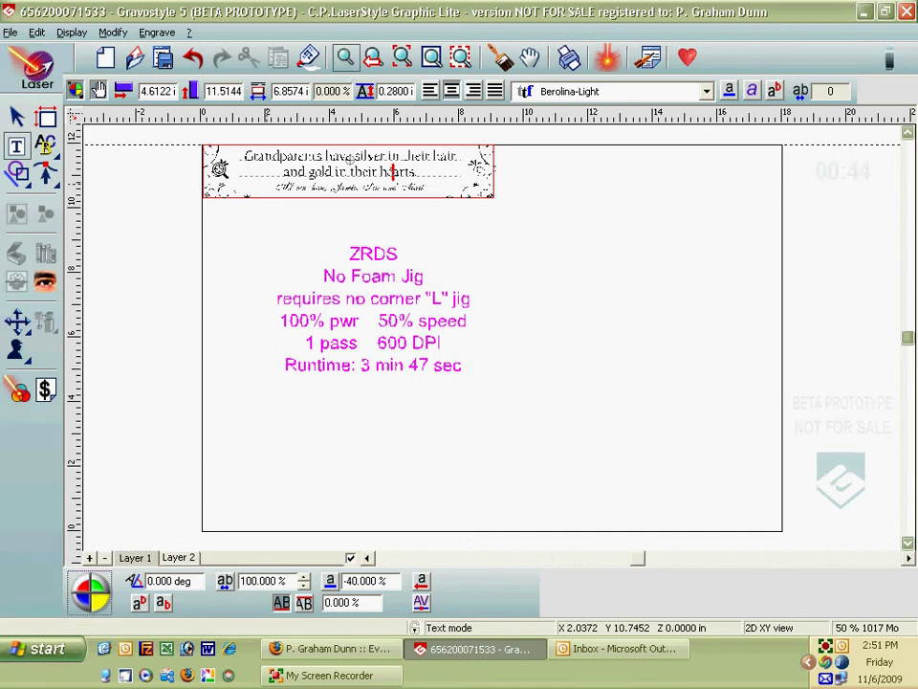
pyautogui.moveTo(188, 143); pyautogui.dragTo(525, 208)
pyautogui.moveTo(531, 209); pyautogui.dragTo(531, 208)
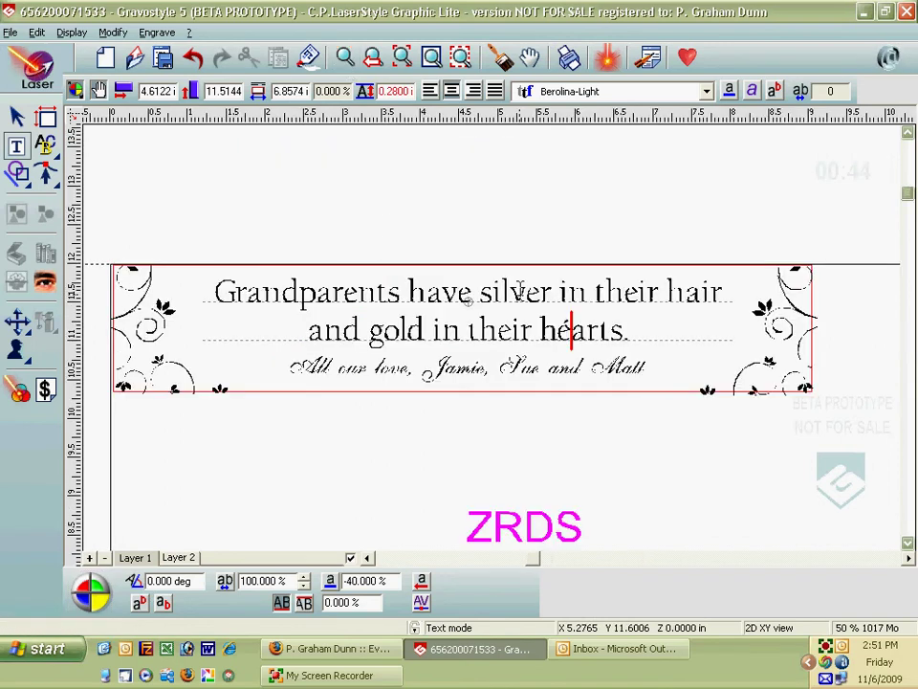
pyautogui.moveTo(605, 332); pyautogui.dragTo(271, 324)
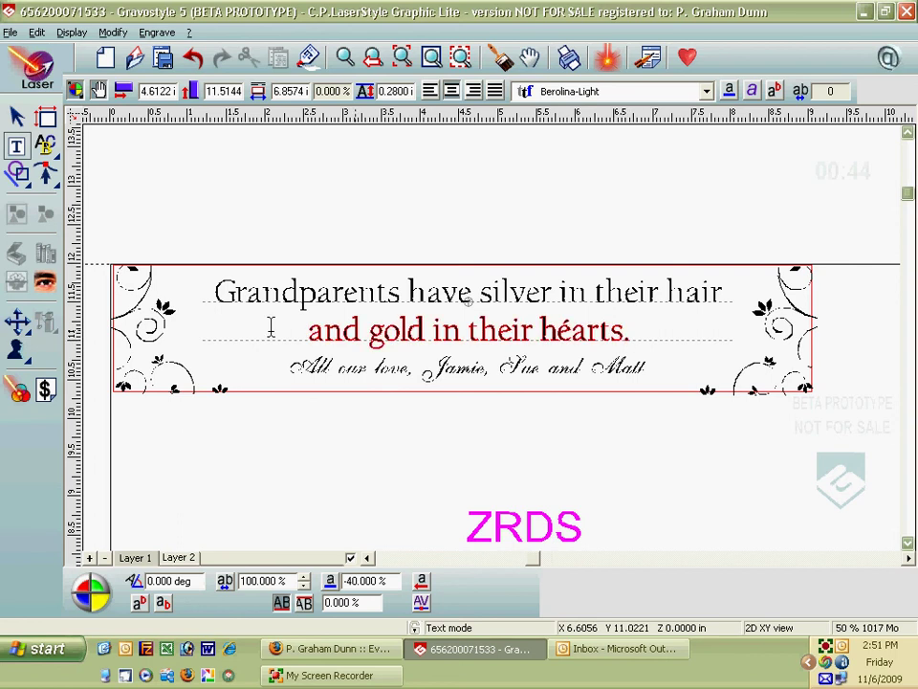
pyautogui.click(263, 297)
pyautogui.moveTo(634, 333); pyautogui.dragTo(186, 281)
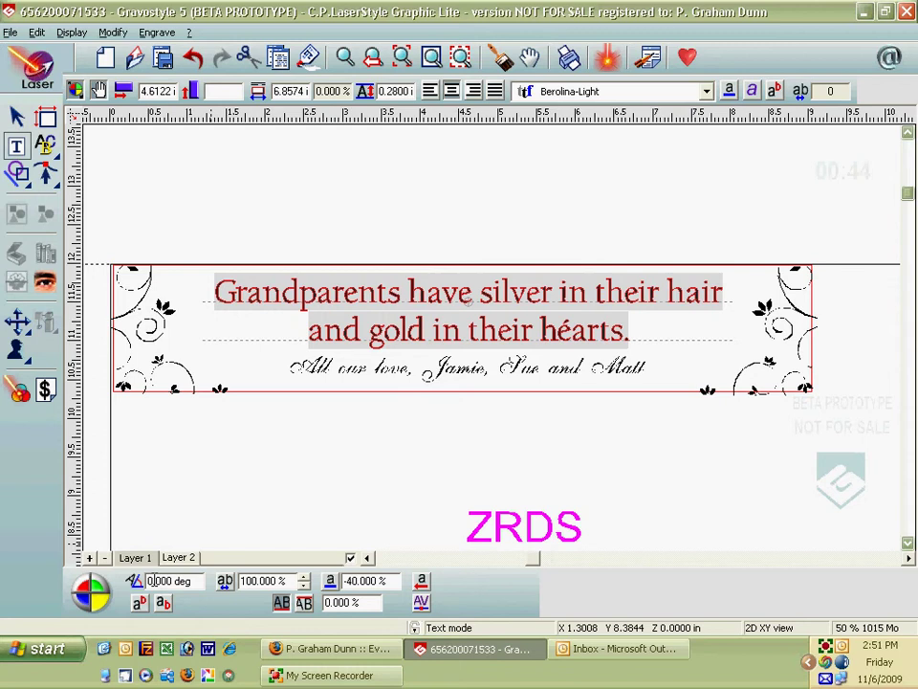
pyautogui.write('25')
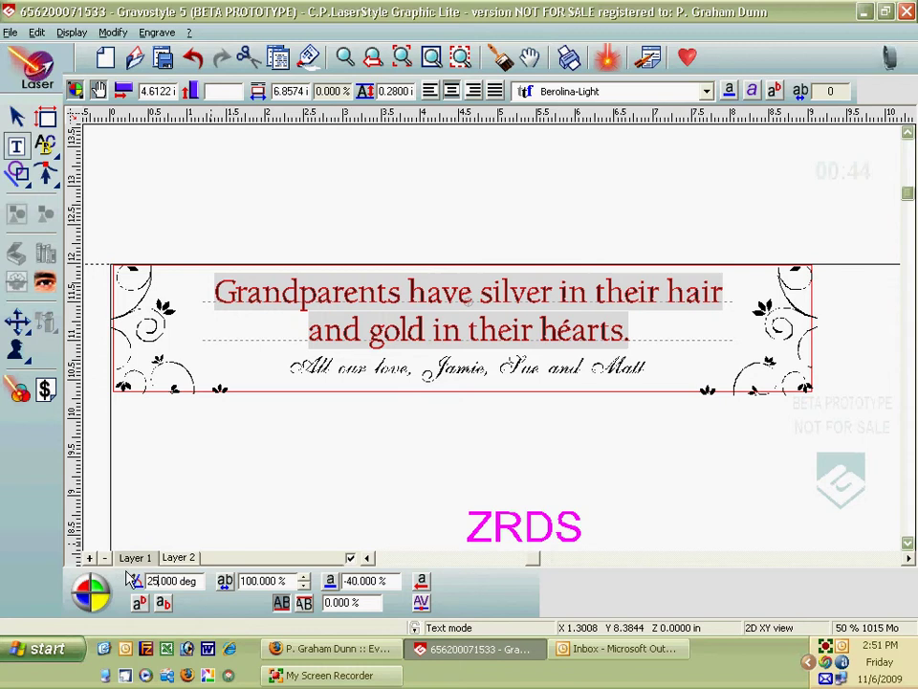
pyautogui.press('Return')
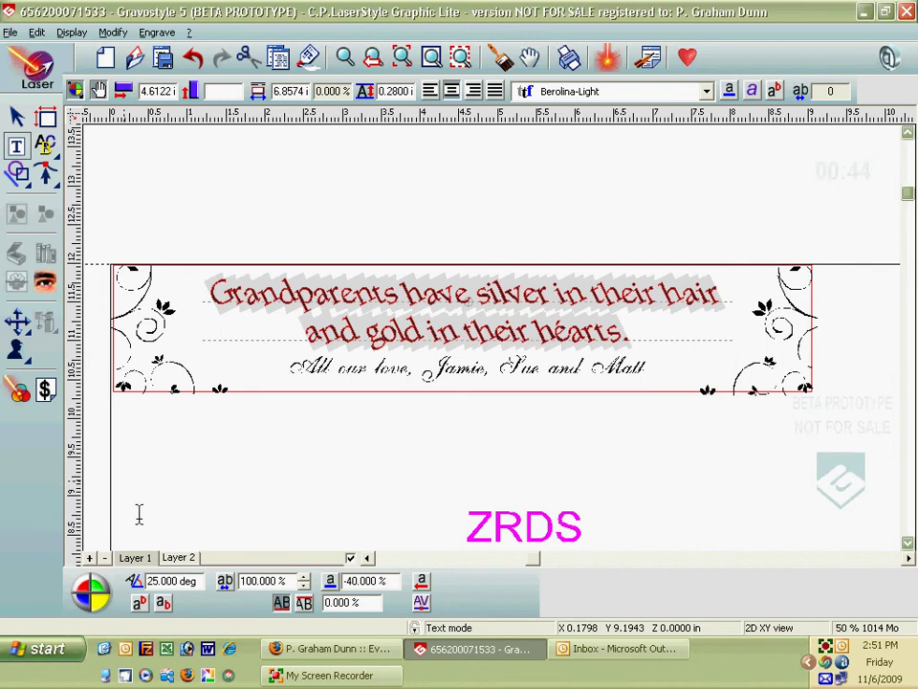
# Reset the verse's character angle back to 0 degrees.
pyautogui.doubleClick(155, 581)
pyautogui.write('0')
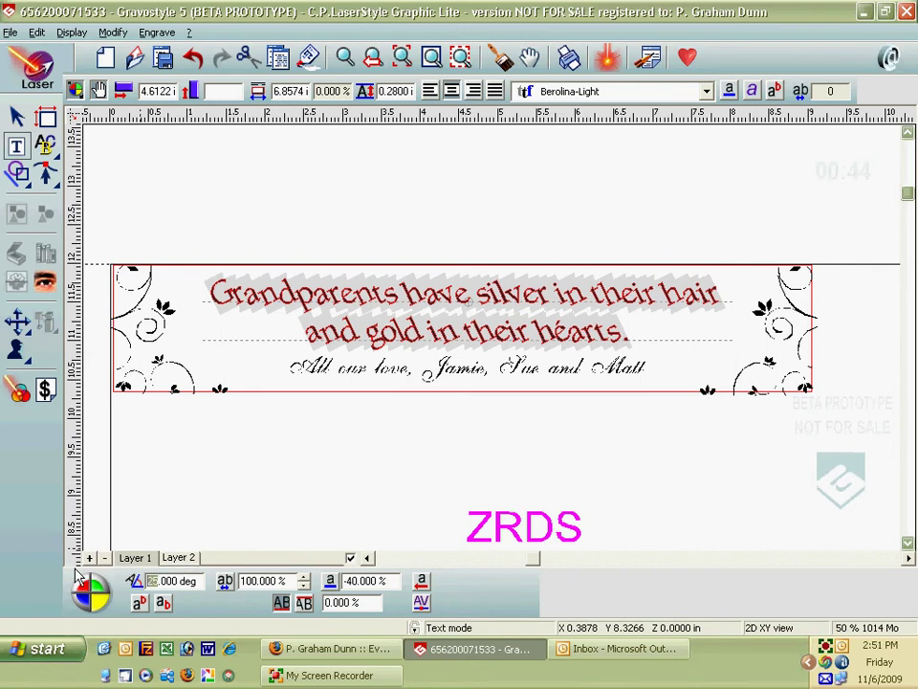
pyautogui.press('Return')
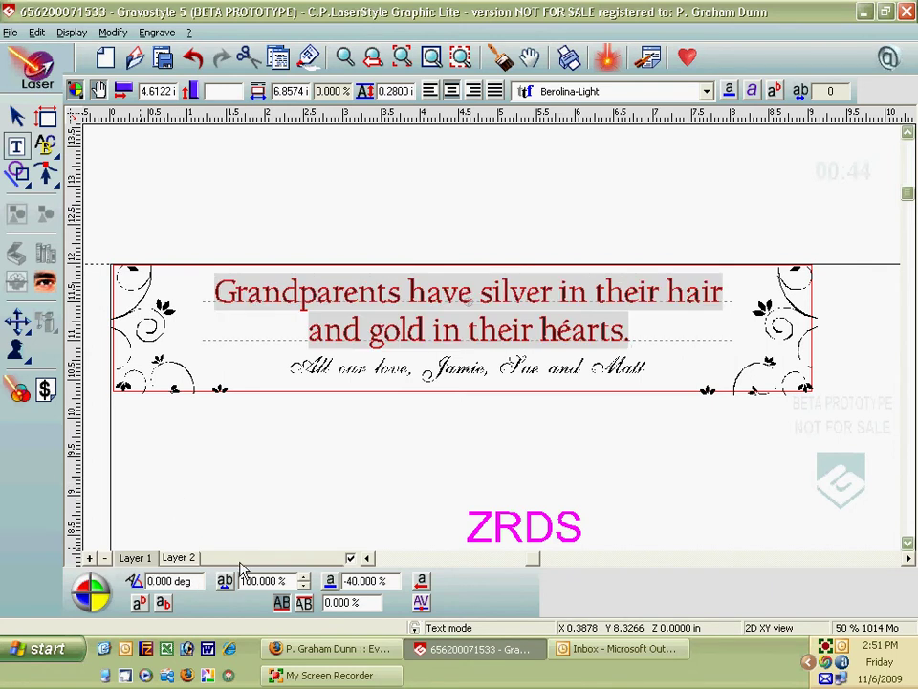
pyautogui.doubleClick(254, 581)
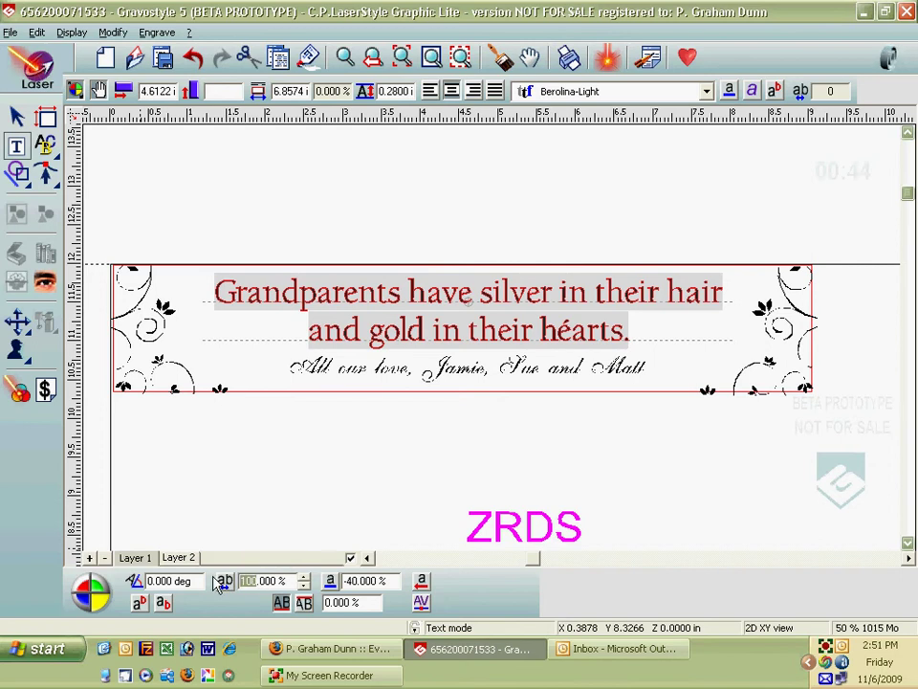
pyautogui.write('110')
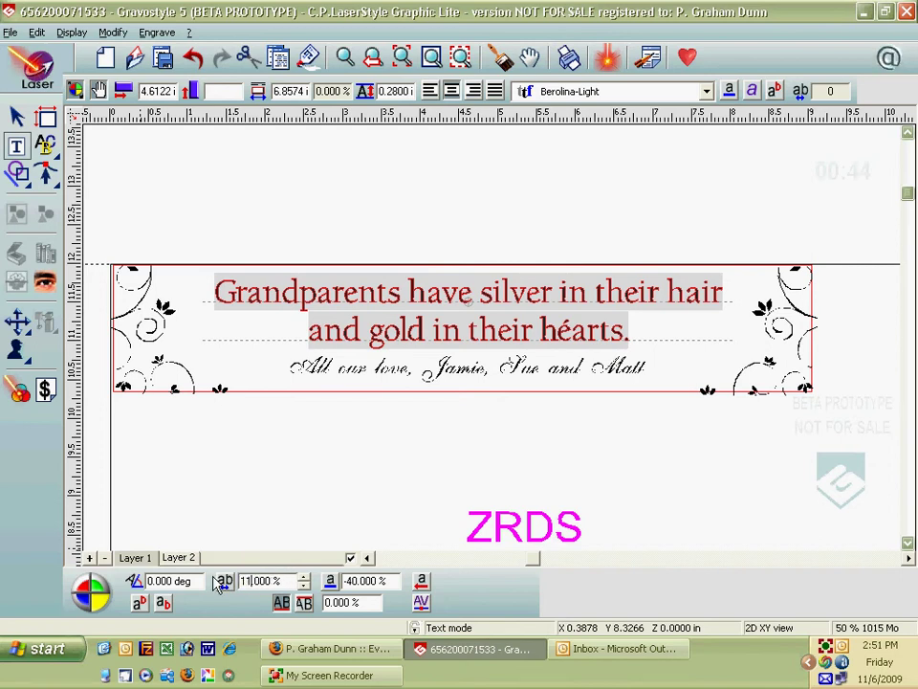
pyautogui.press('Return')
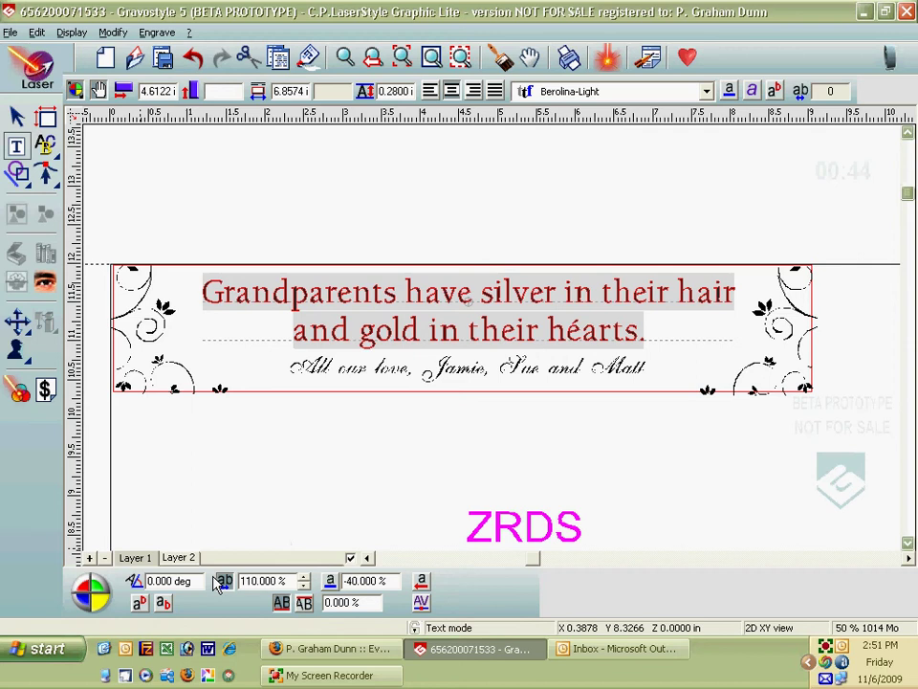
pyautogui.click(192, 58)
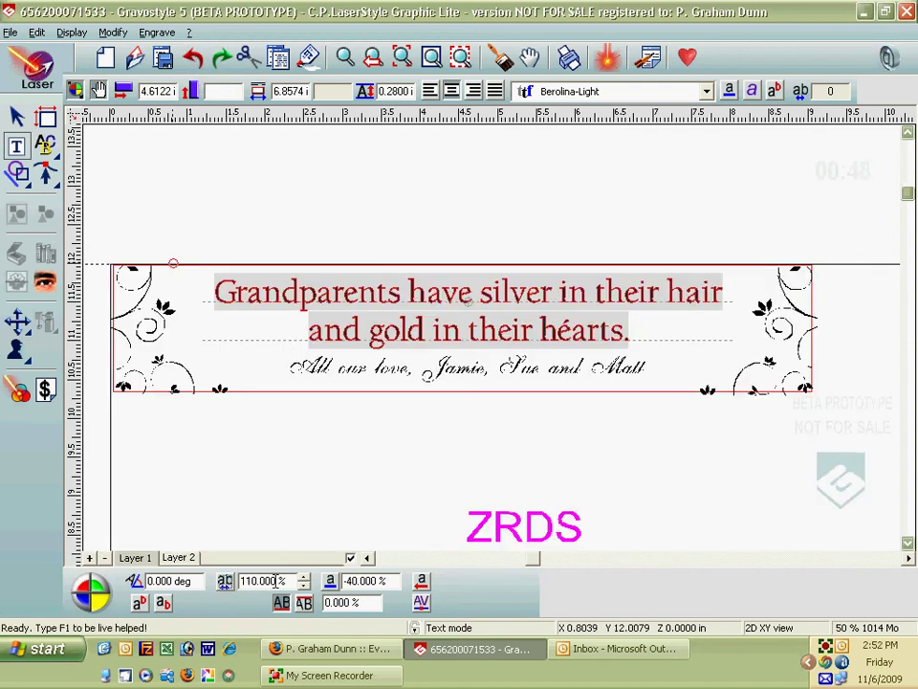
pyautogui.press('BackSpace')
pyautogui.press('BackSpace')
pyautogui.write('00')
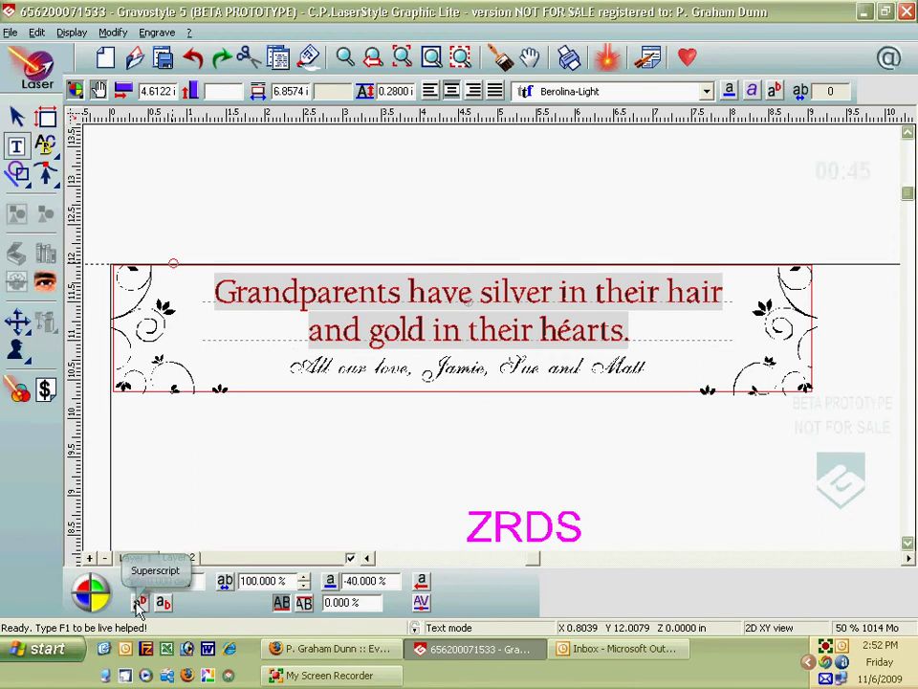
# Deselect the heading and view the whole page, including the ZRDS notes with their 3 min 47 sec runtime.
pyautogui.click(630, 335)
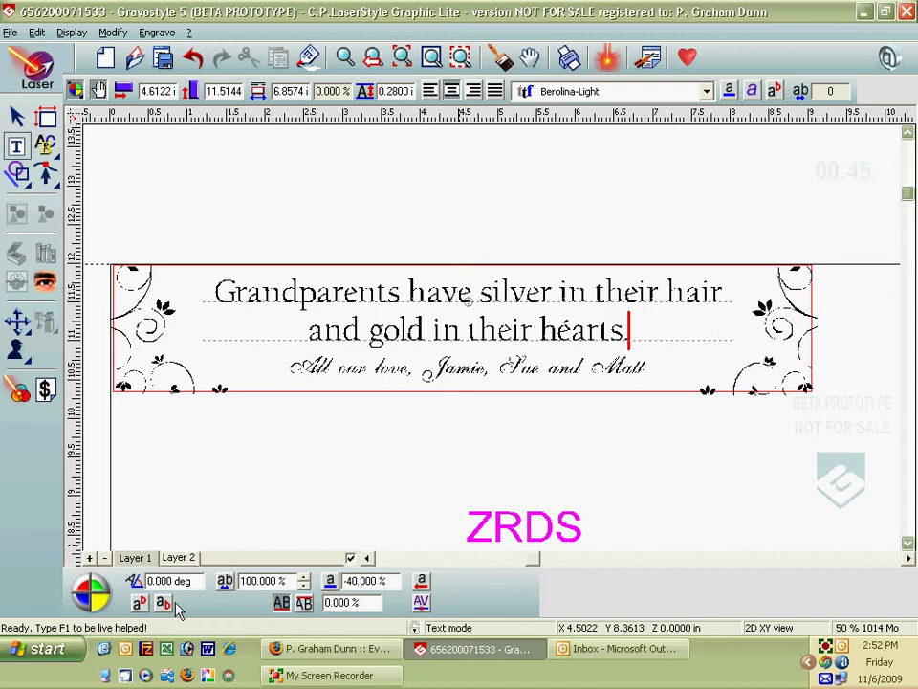
pyautogui.click(218, 584)
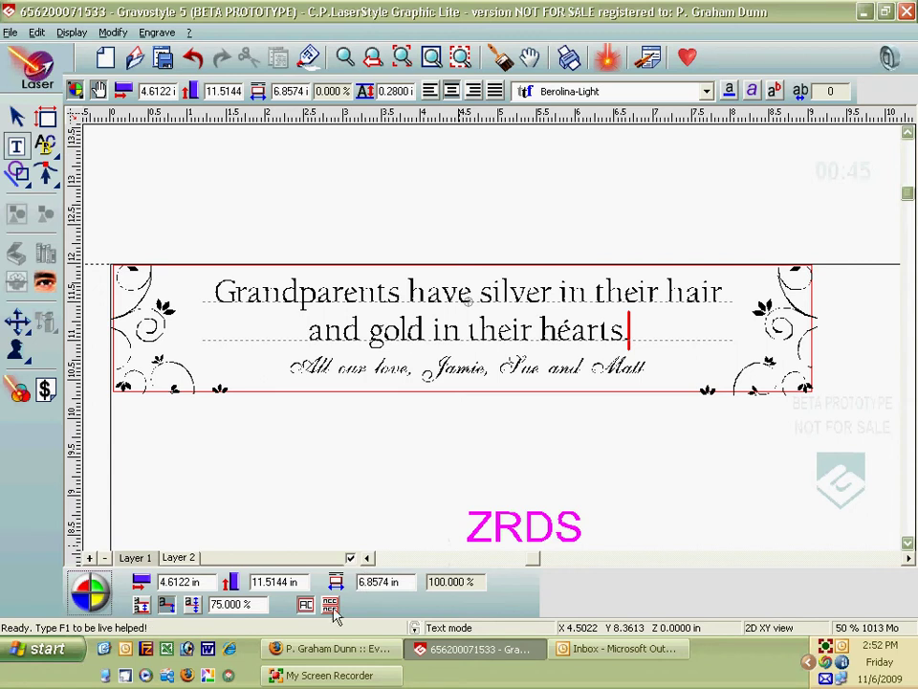
pyautogui.click(907, 543)
pyautogui.click(908, 542)
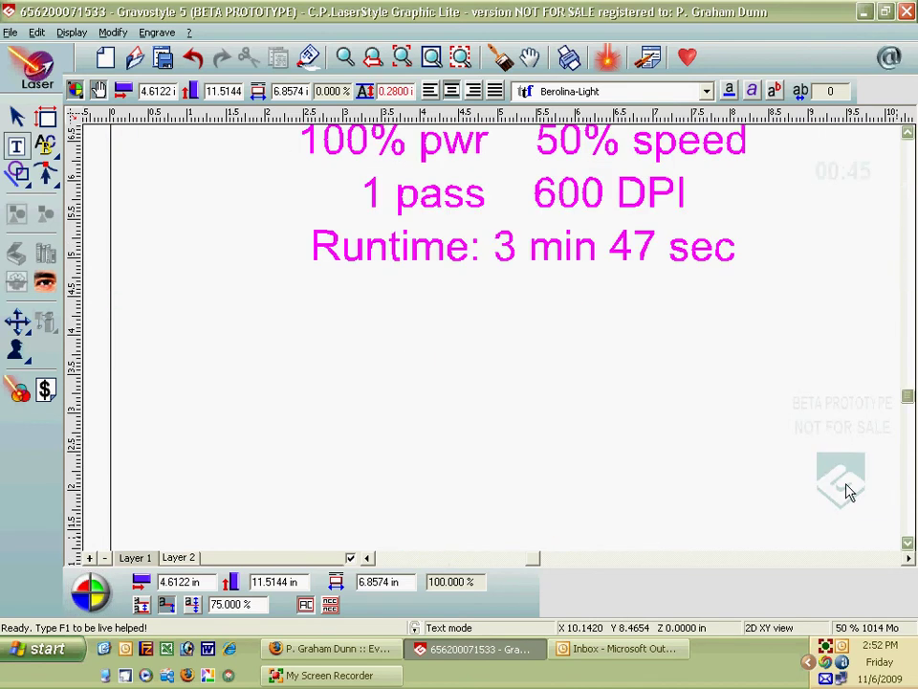
pyautogui.click(407, 58)
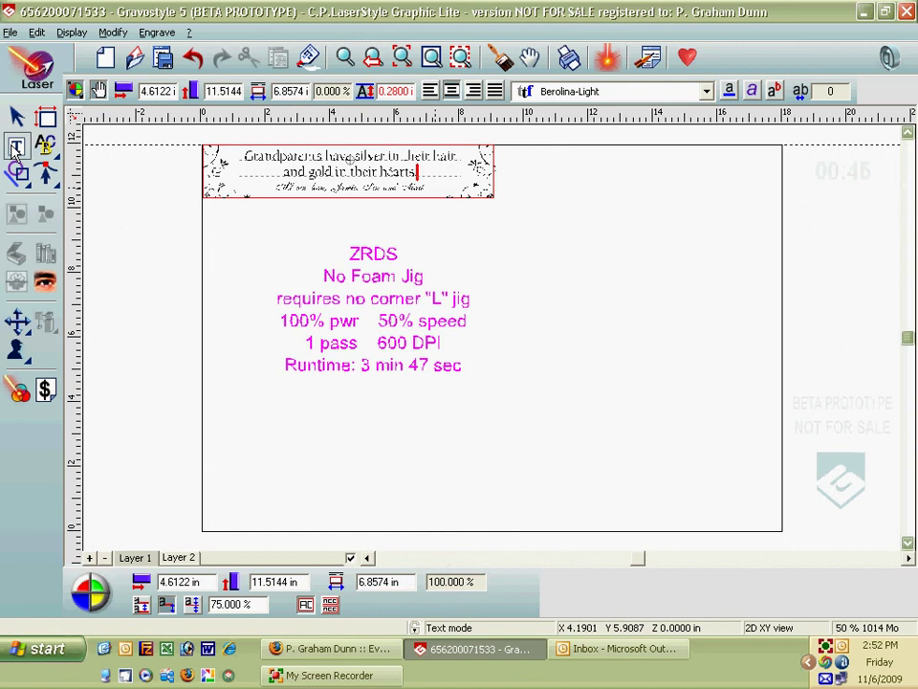
# Draw a text rectangle on the right and type 'So I will type some text and type to the edge and then another line'.
pyautogui.click(45, 143)
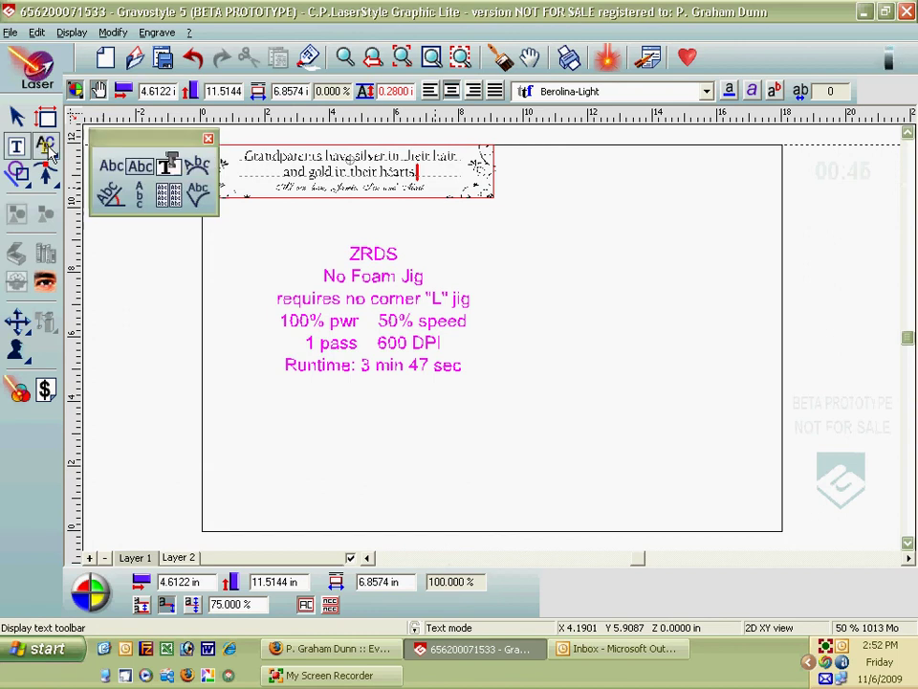
pyautogui.click(171, 165)
pyautogui.moveTo(563, 242); pyautogui.dragTo(731, 441)
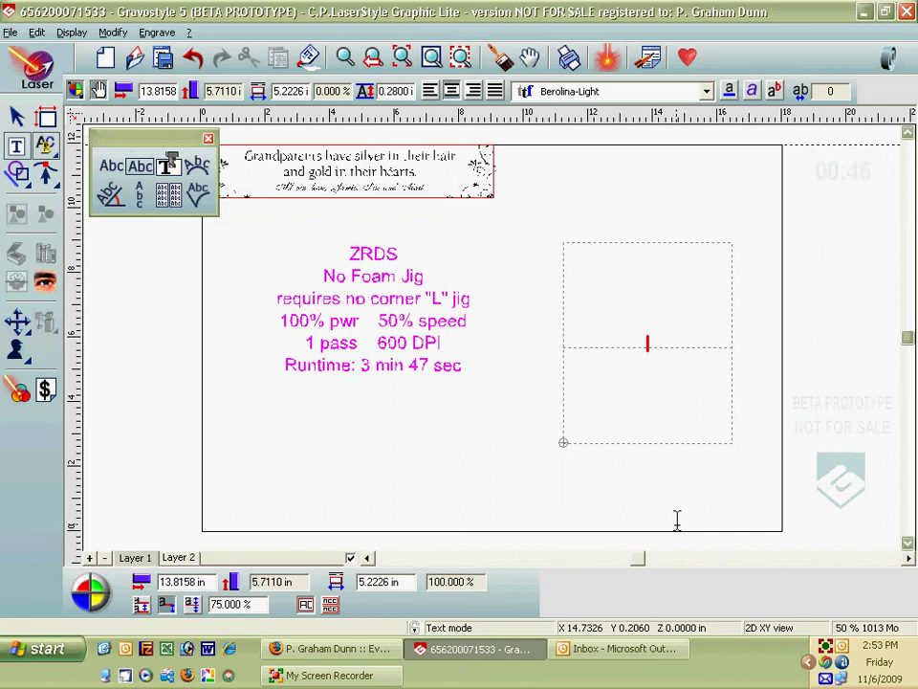
pyautogui.press('Escape')
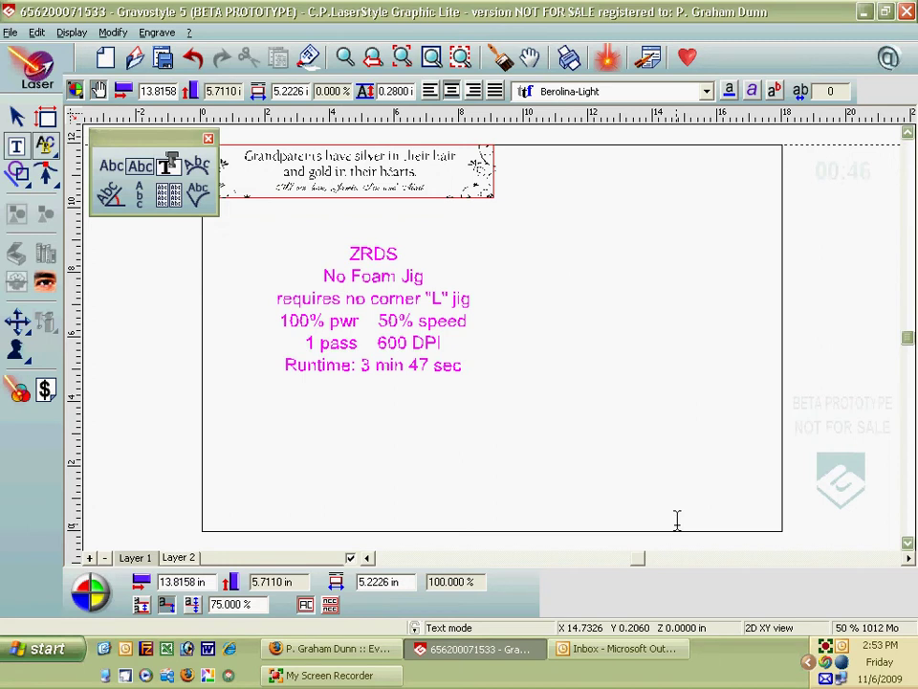
pyautogui.write('So I will type some')
pyautogui.write(' text and')
pyautogui.write(' type to the edge ')
pyautogui.write('and then')
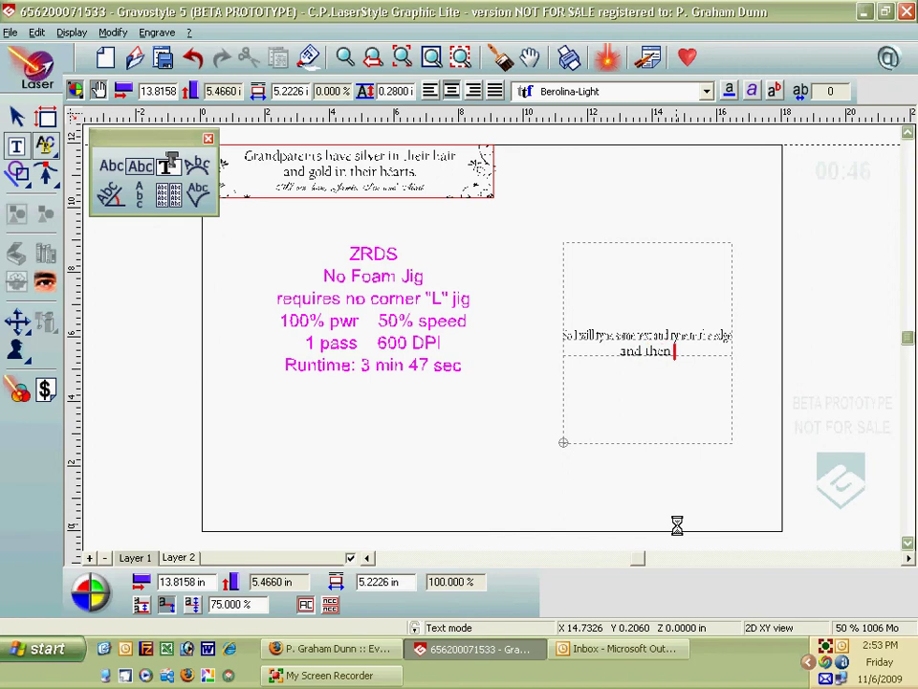
pyautogui.write(' another')
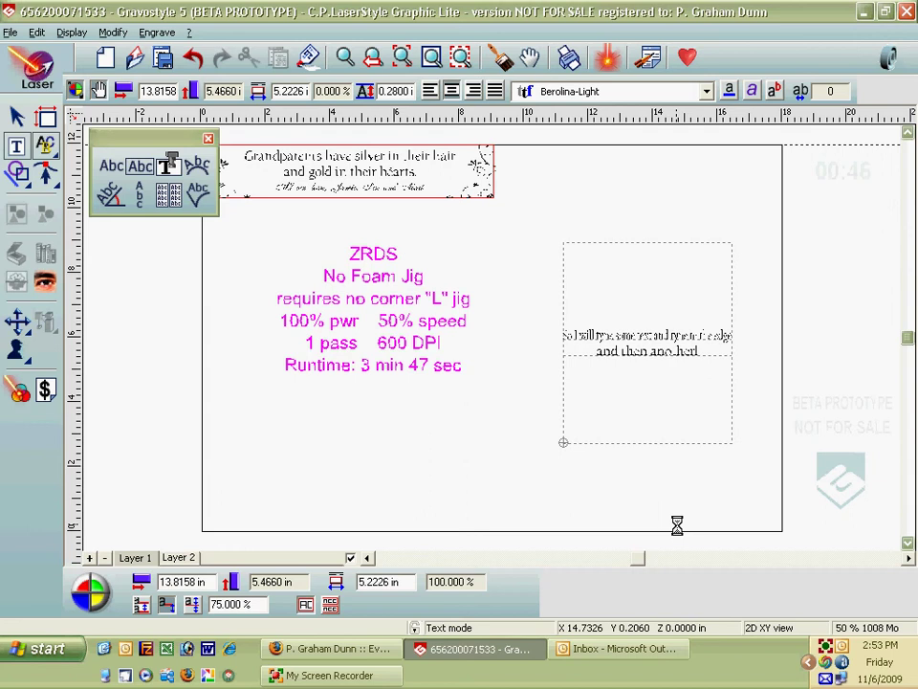
pyautogui.press('Escape')
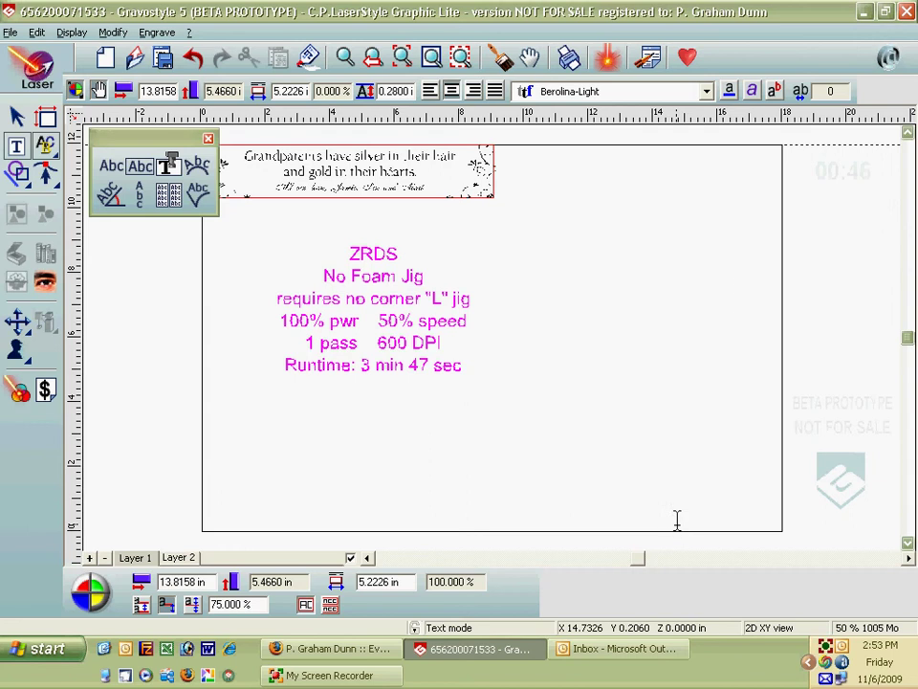
pyautogui.write('line.')
# Zoom in around the new paragraph and select both its lines.
pyautogui.click(344, 60)
pyautogui.moveTo(538, 297); pyautogui.dragTo(783, 396)
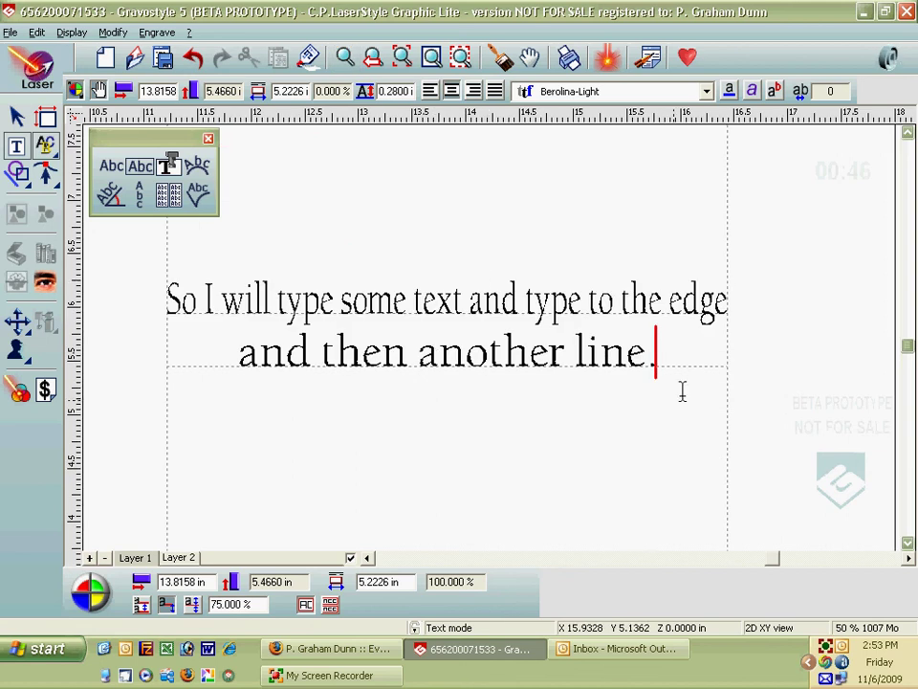
pyautogui.moveTo(660, 362); pyautogui.dragTo(151, 284)
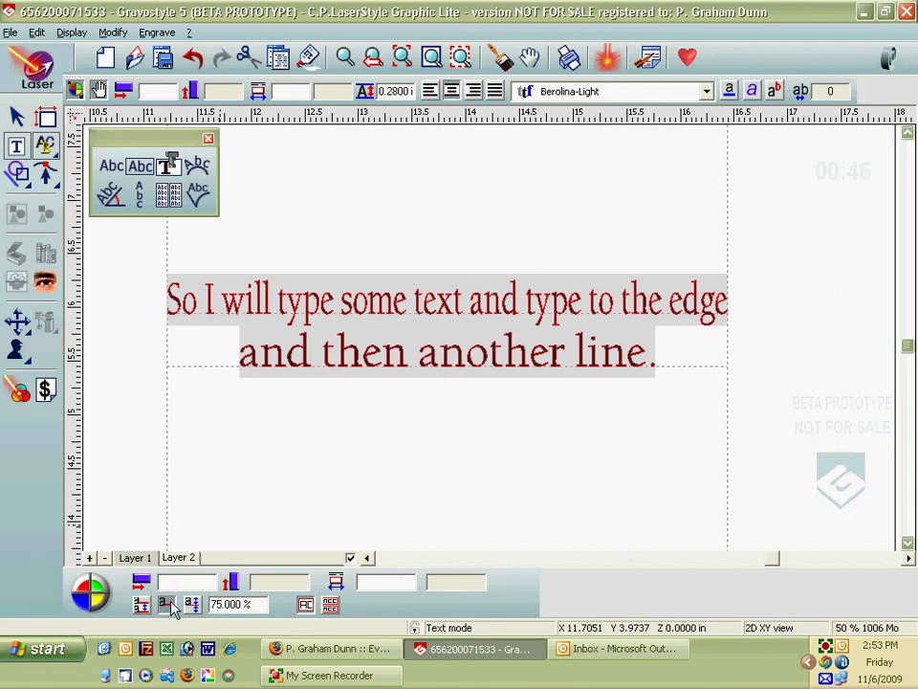
# Set the selected paragraph's line spacing to 125%.
pyautogui.doubleClick(219, 605)
pyautogui.write('125')
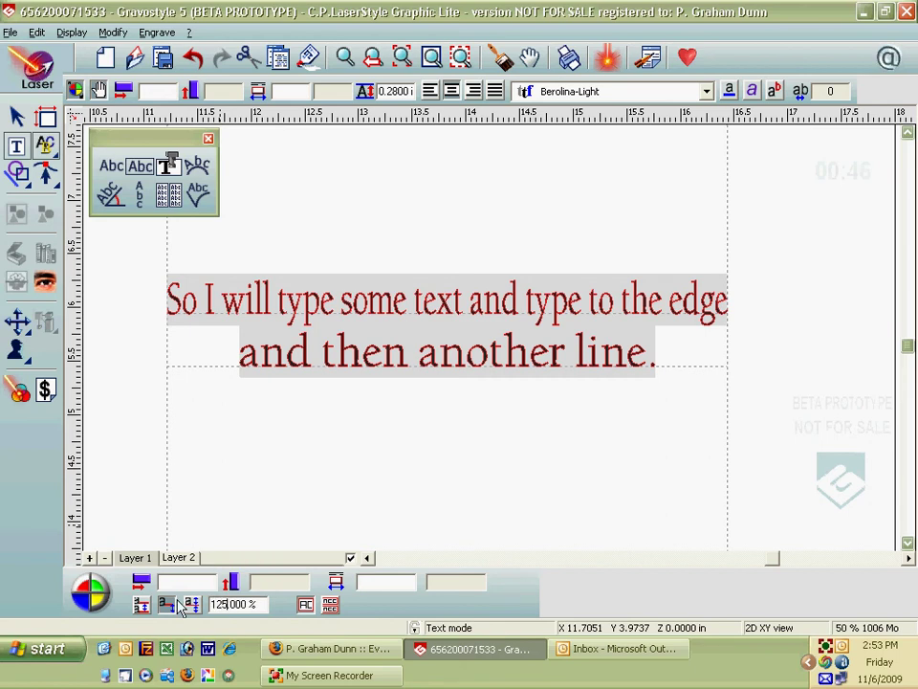
pyautogui.press('Return')
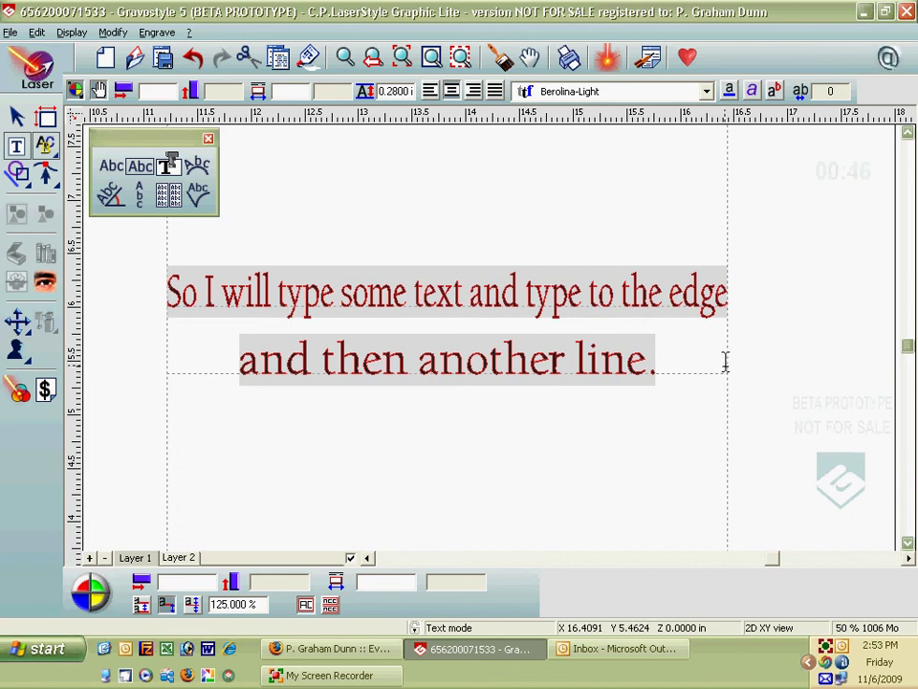
# Try line compression, then settle on whole-paragraph compression for the two-line text.
pyautogui.click(330, 605)
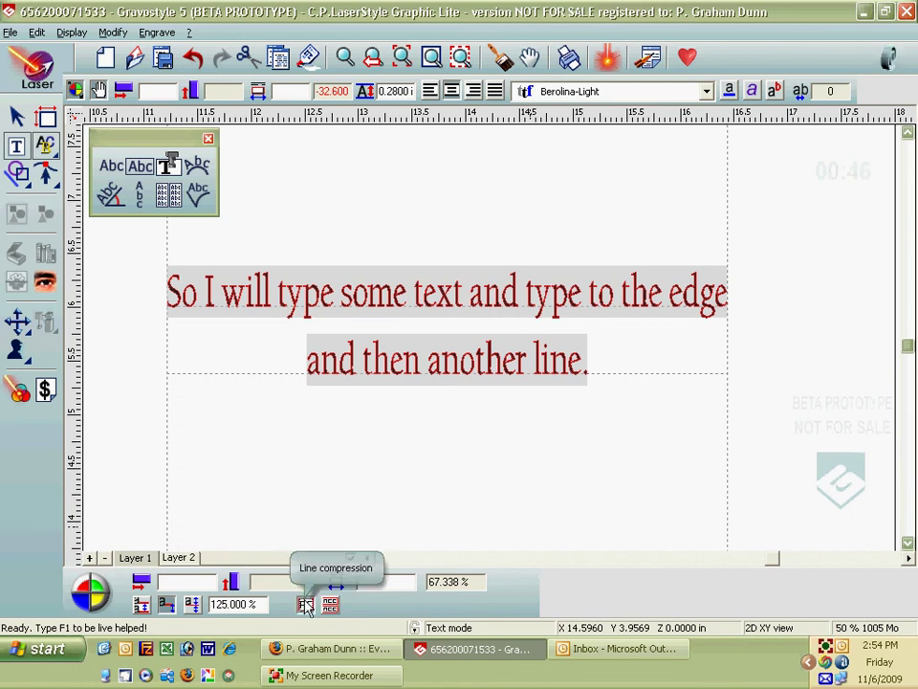
pyautogui.click(304, 601)
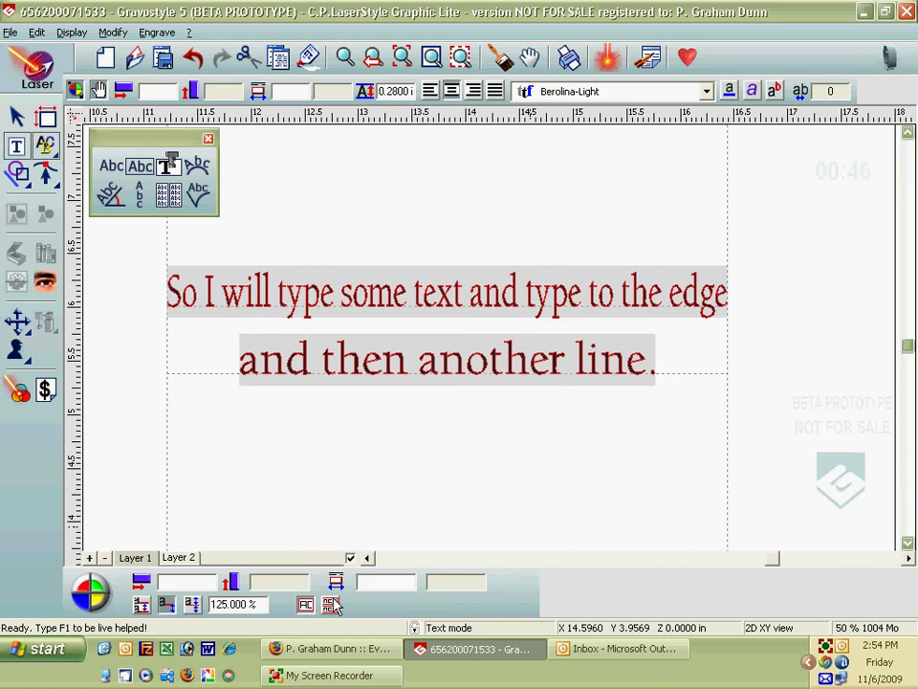
pyautogui.click(331, 604)
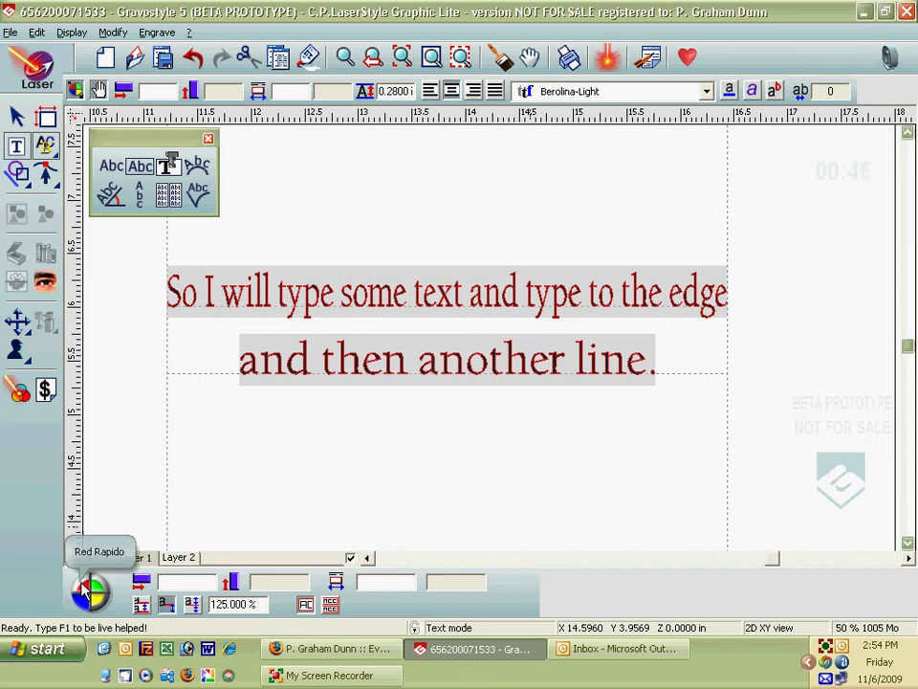
pyautogui.click(330, 603)
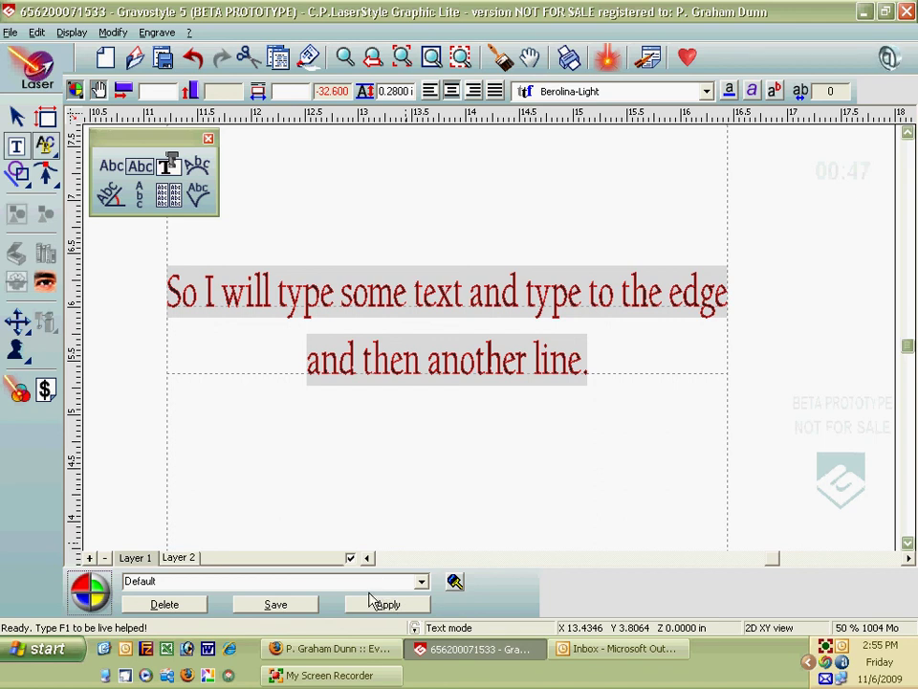
# Open the saved text presets list, which holds only Default, then close it.
pyautogui.click(421, 581)
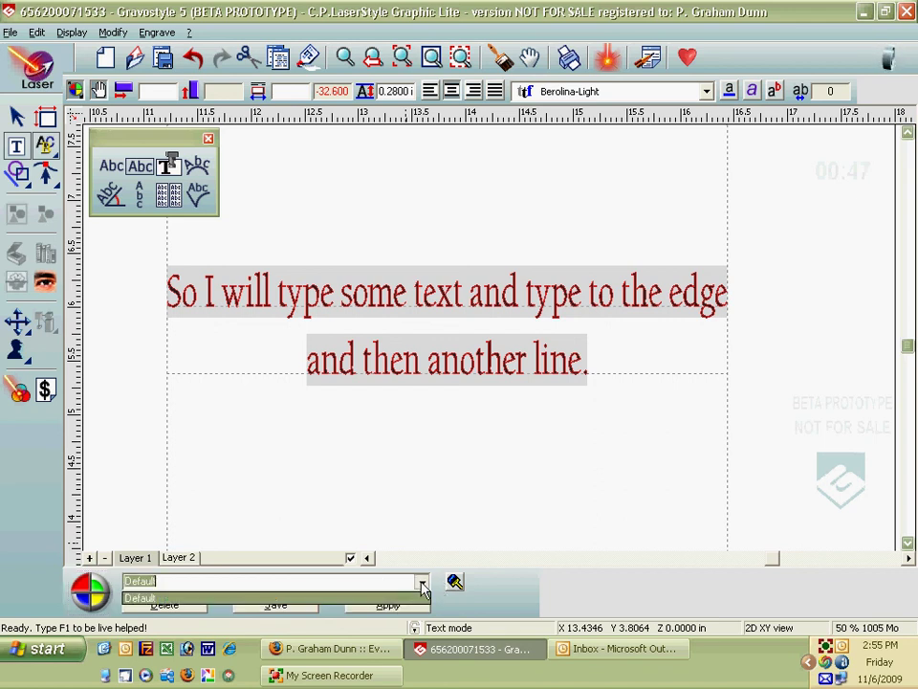
pyautogui.click(244, 585)
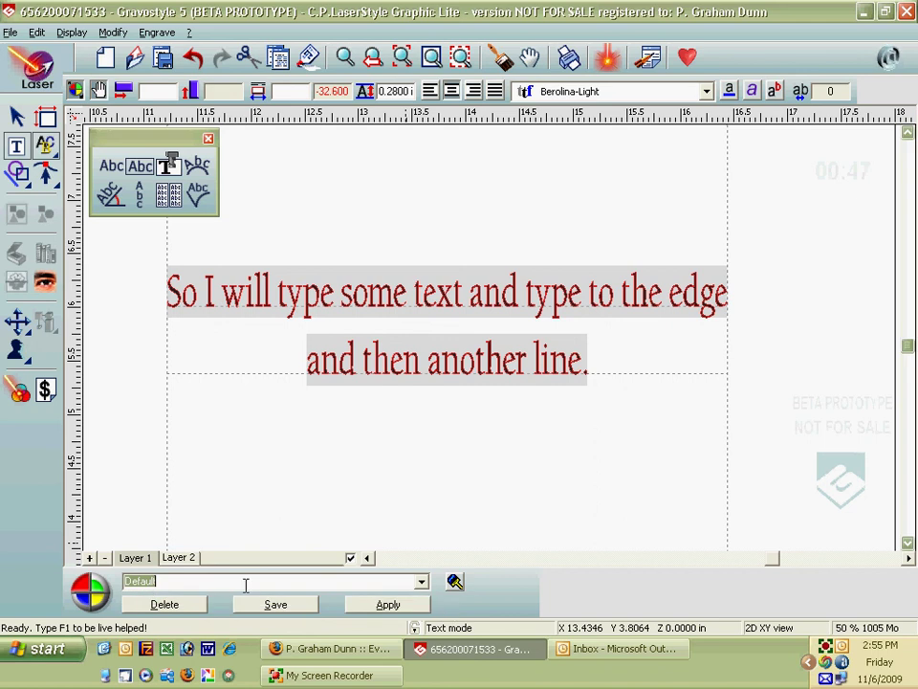